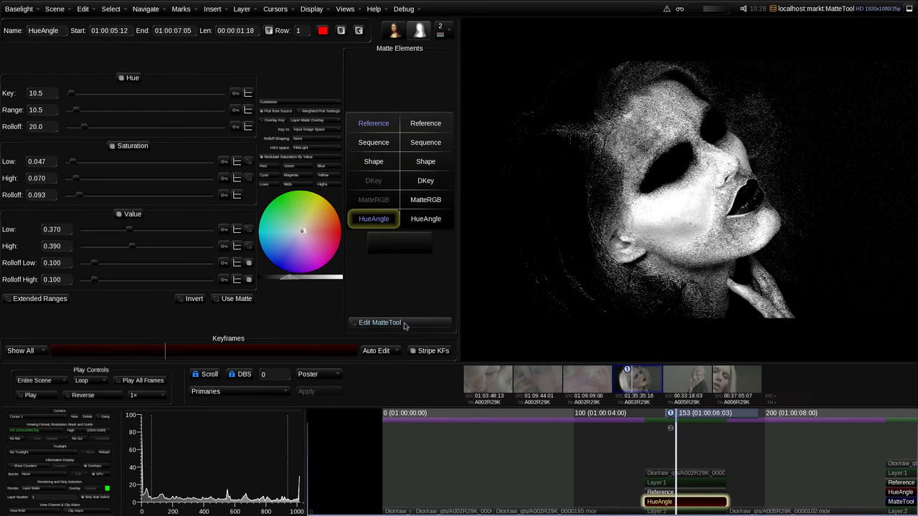
Open the MatteTool editor for the HueAngle key and set the Blur stage radius to 4.84
click(395, 320)
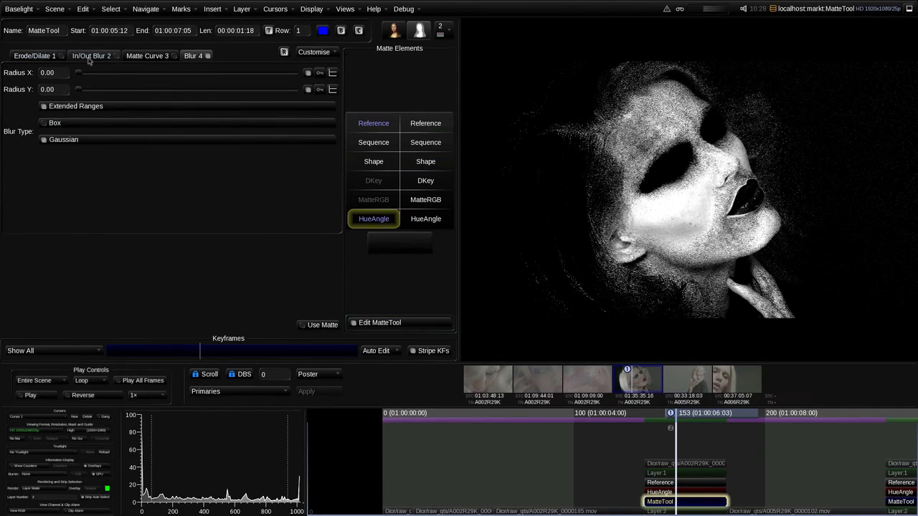
click(326, 52)
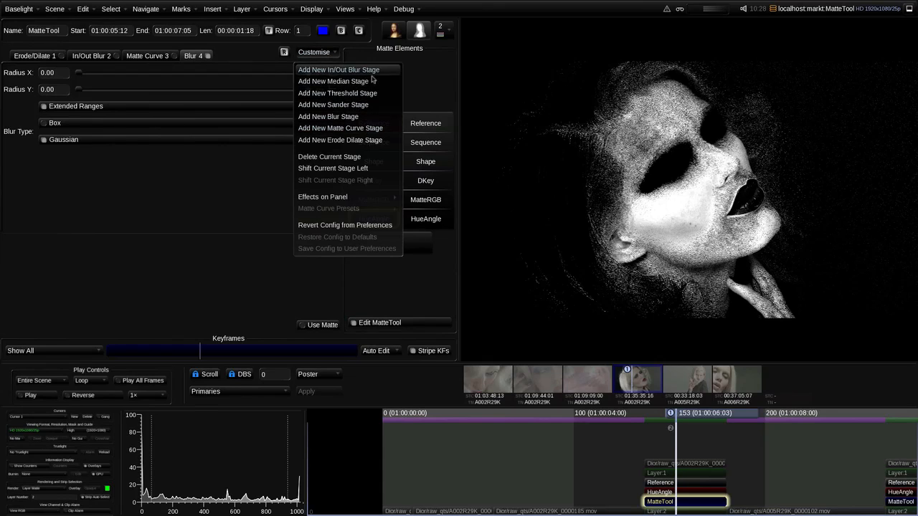
click(225, 205)
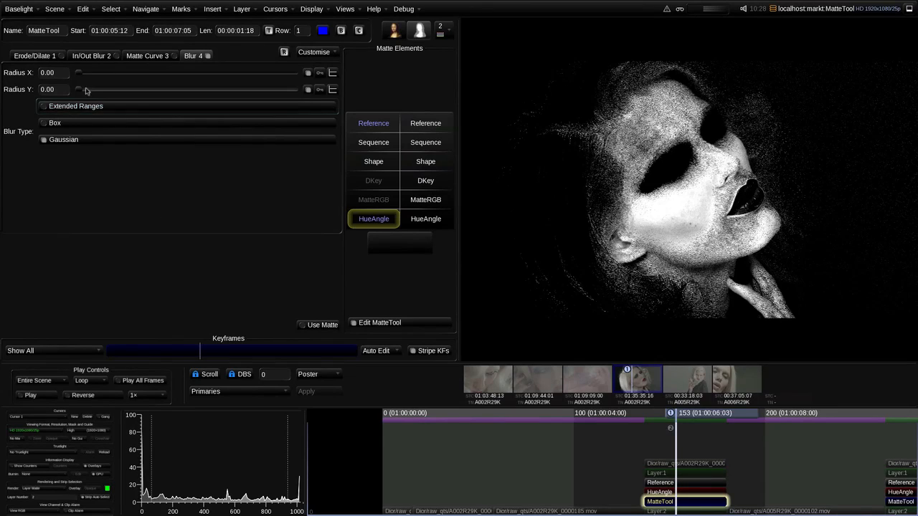
drag(80, 89, 109, 91)
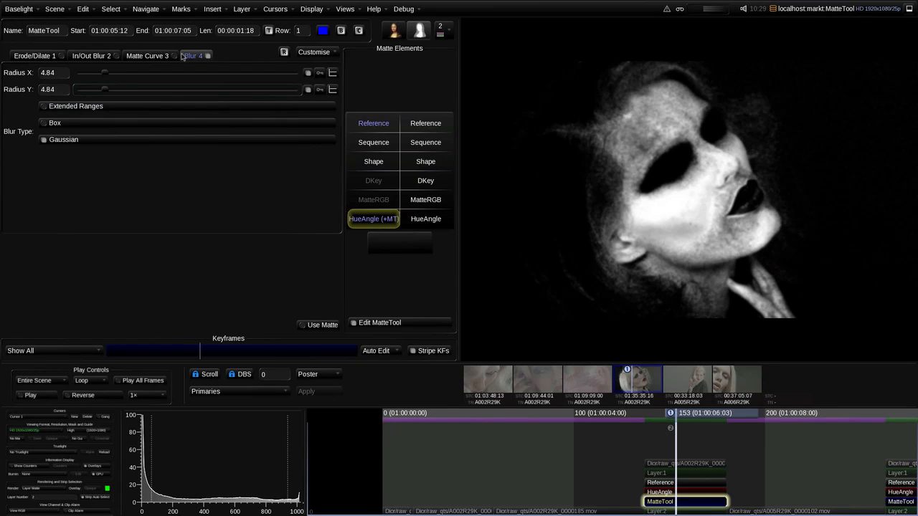
Reshape the Matte Curve stage into a steep S-curve, raising the black point and lowering the white point
click(154, 57)
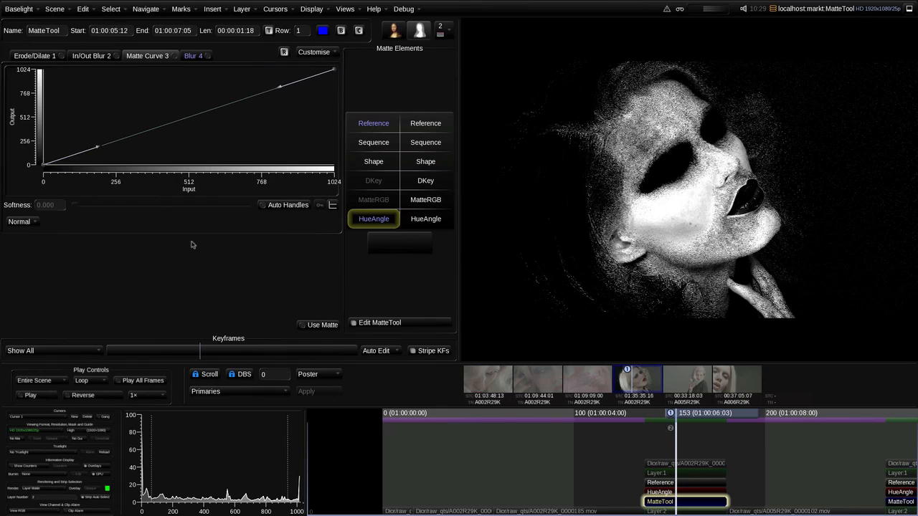
drag(103, 147, 223, 72)
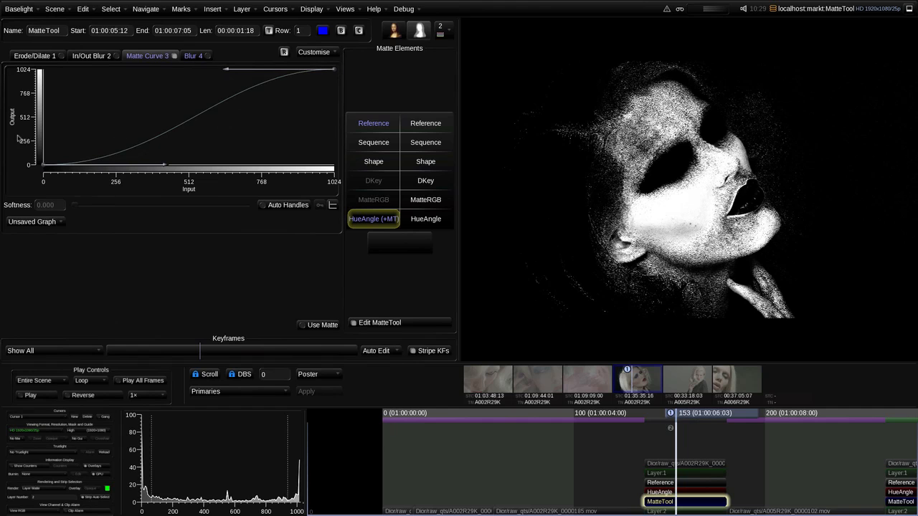
drag(46, 165, 101, 168)
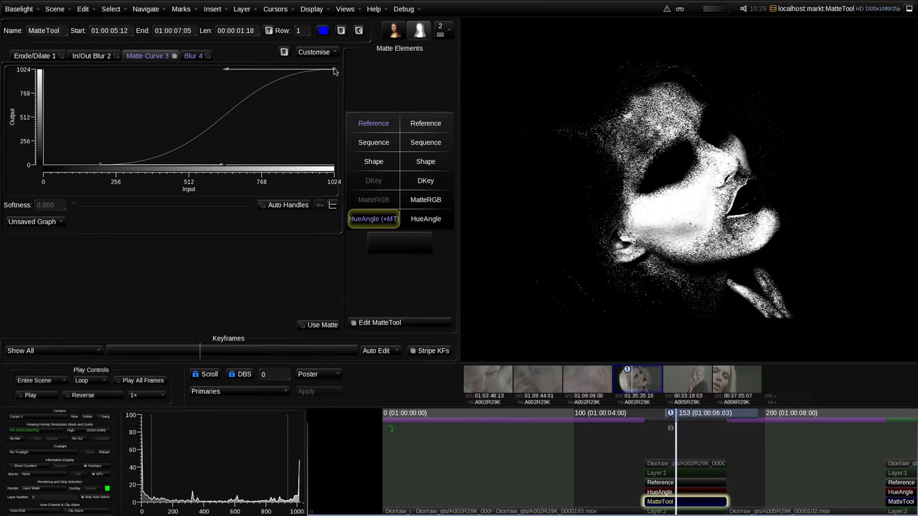
drag(334, 69, 285, 69)
click(316, 52)
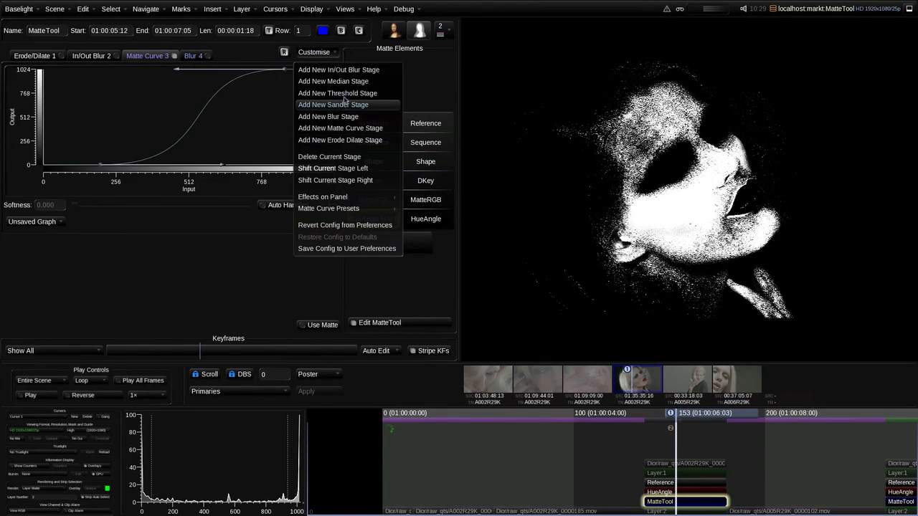
click(251, 109)
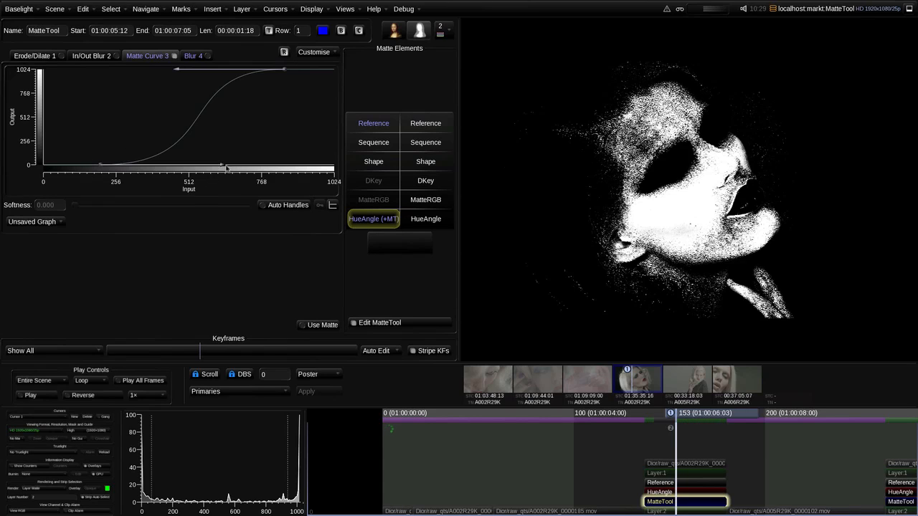
drag(226, 166, 226, 167)
Shift the Blur stage one position left so it runs before the Matte Curve stage
click(192, 55)
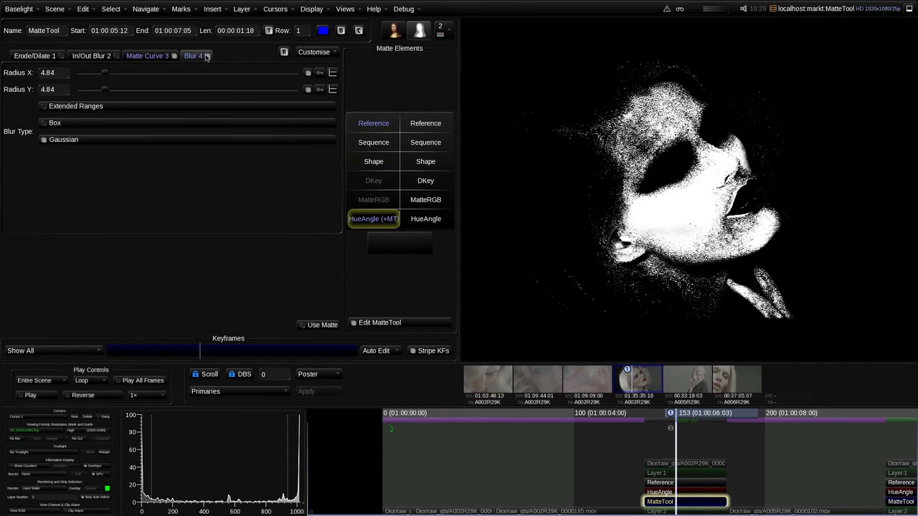
click(314, 51)
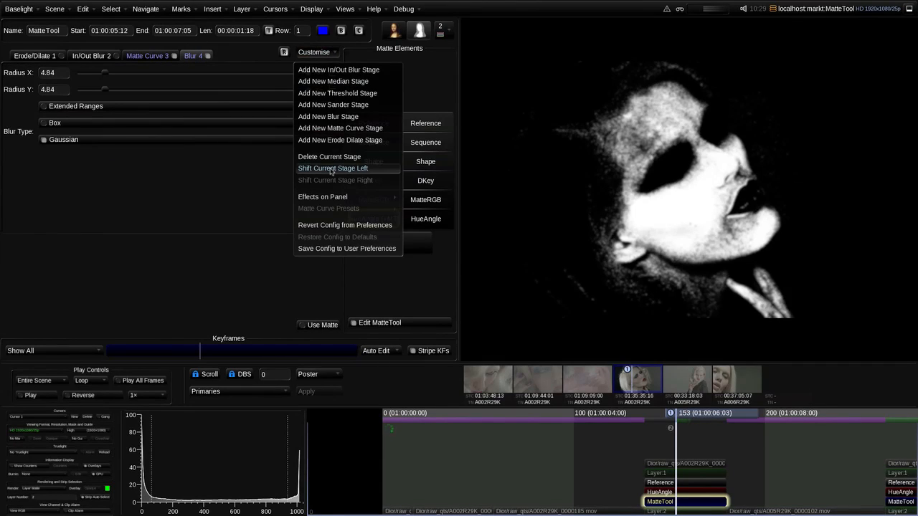
click(333, 168)
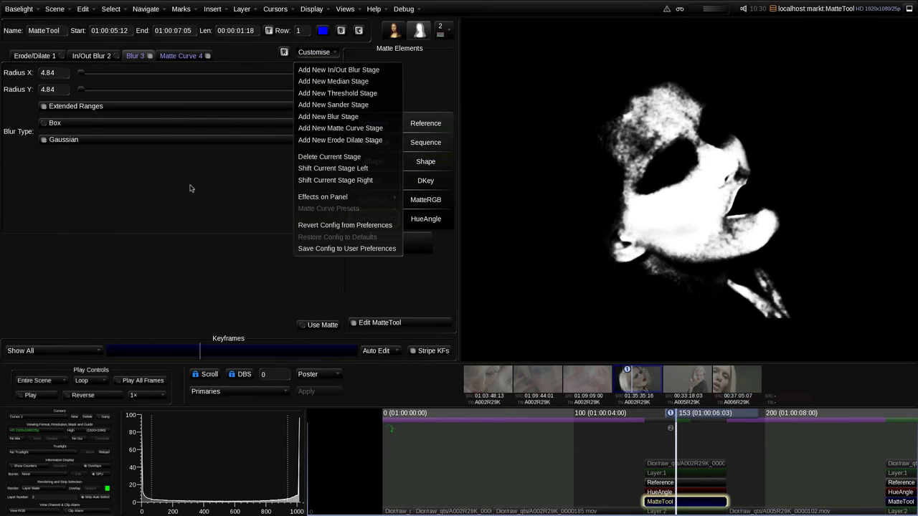
click(190, 188)
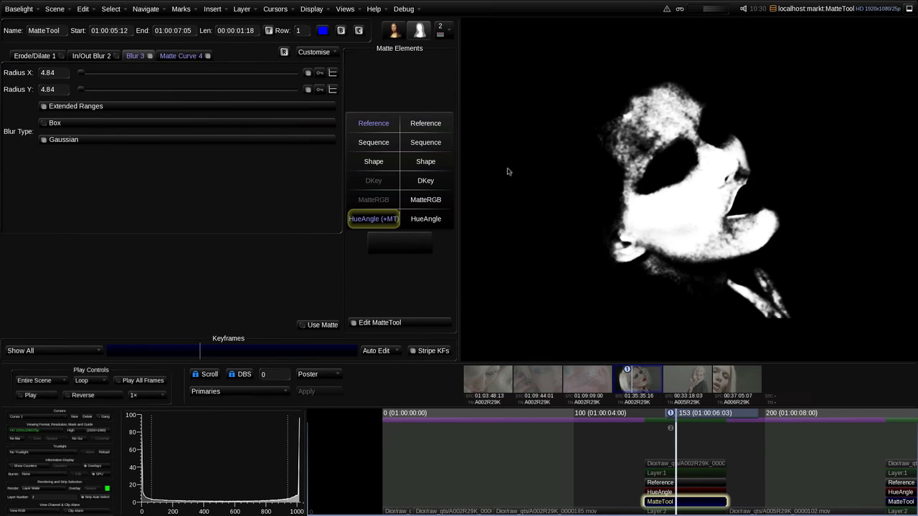
Bypass the Blur and Matte Curve stages and set the Erode/Dilate radius to -1.0
click(62, 58)
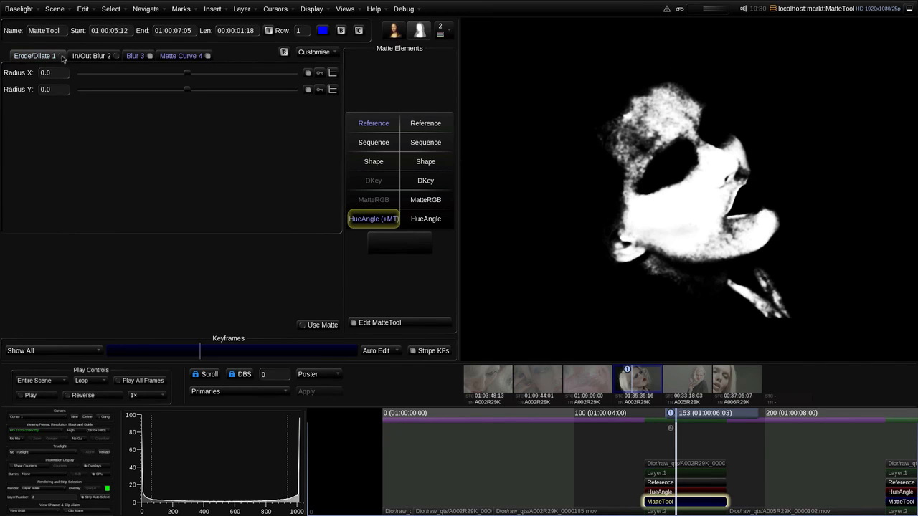
click(153, 57)
click(209, 56)
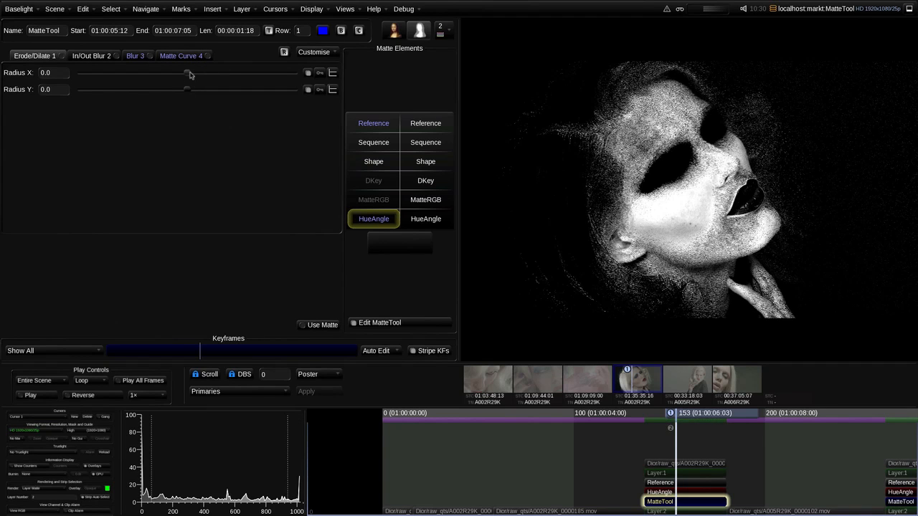
drag(189, 75, 167, 76)
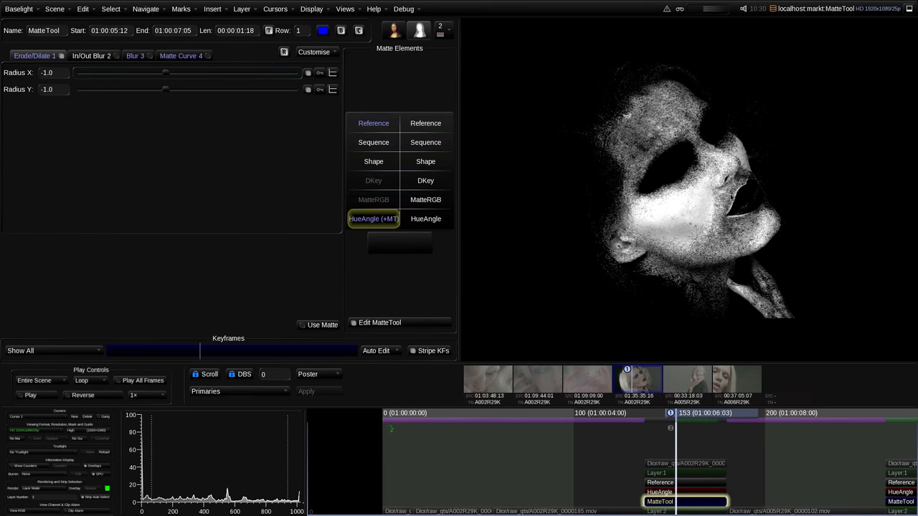
Re-enable the Blur and Matte Curve stages and set the In/Out Blur radius to 6.34
click(144, 56)
click(205, 56)
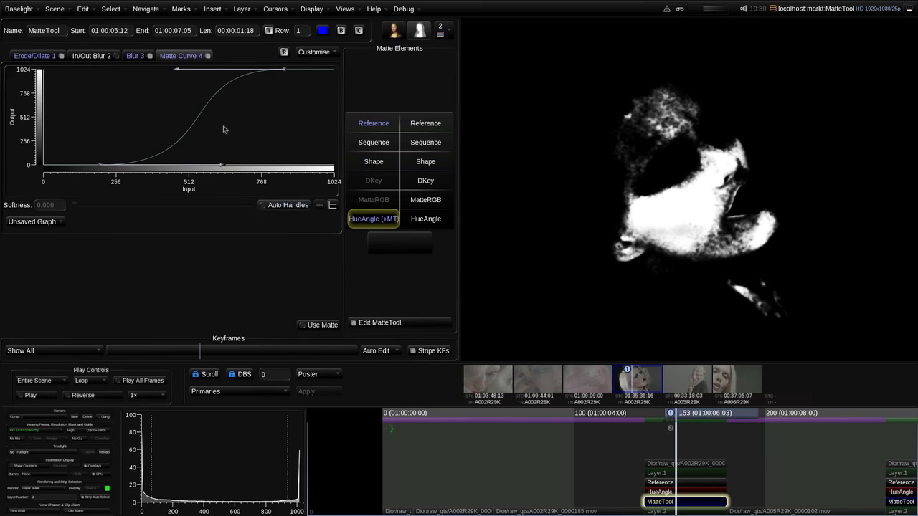
click(121, 58)
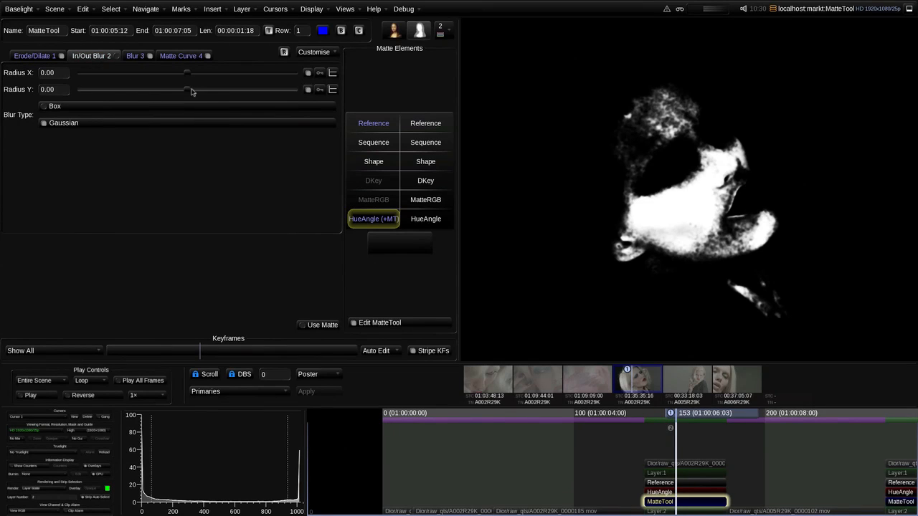
drag(186, 89, 203, 90)
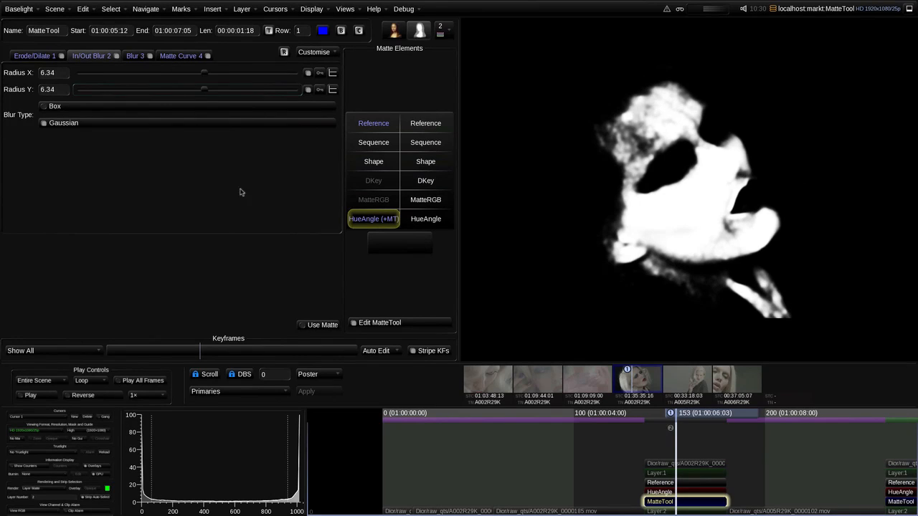
Set the viewer to render the output at the row cursor and select the Layer 2 grade
click(33, 490)
click(35, 495)
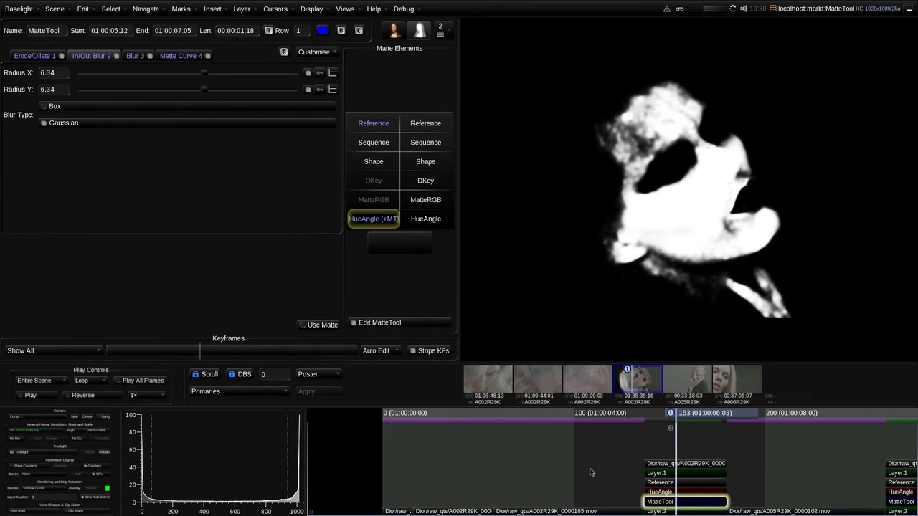
click(663, 511)
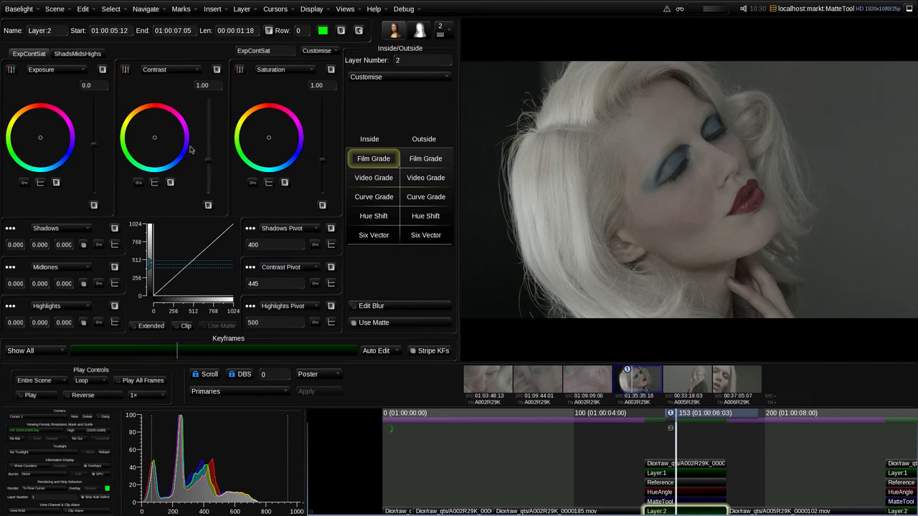
Raise the inside Saturation to 1.68 and Contrast to 1.17 on Layer 2
drag(320, 162, 324, 146)
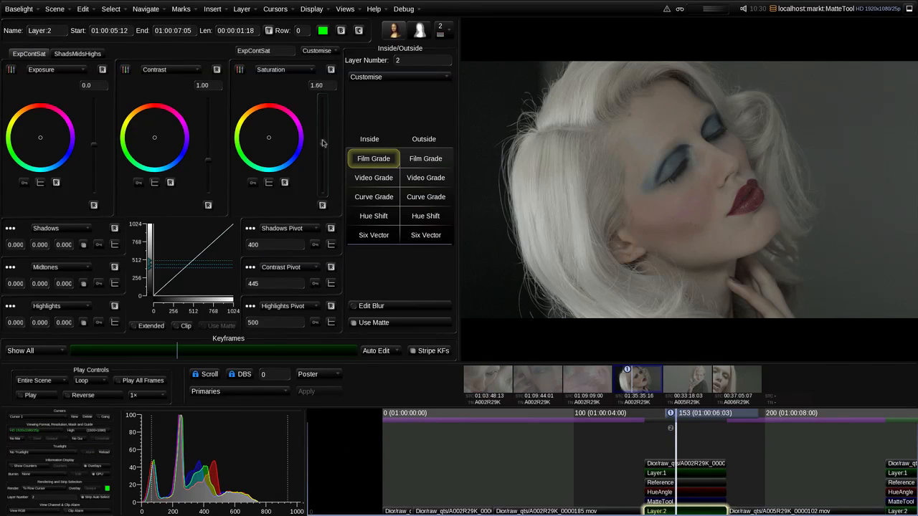
drag(211, 164, 212, 158)
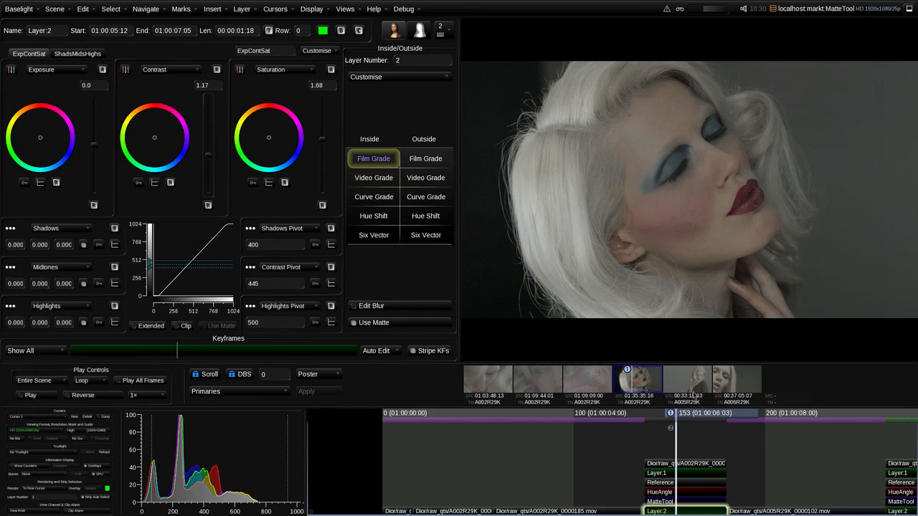
Select the MatteTool and add a new Sander stage to it
click(702, 501)
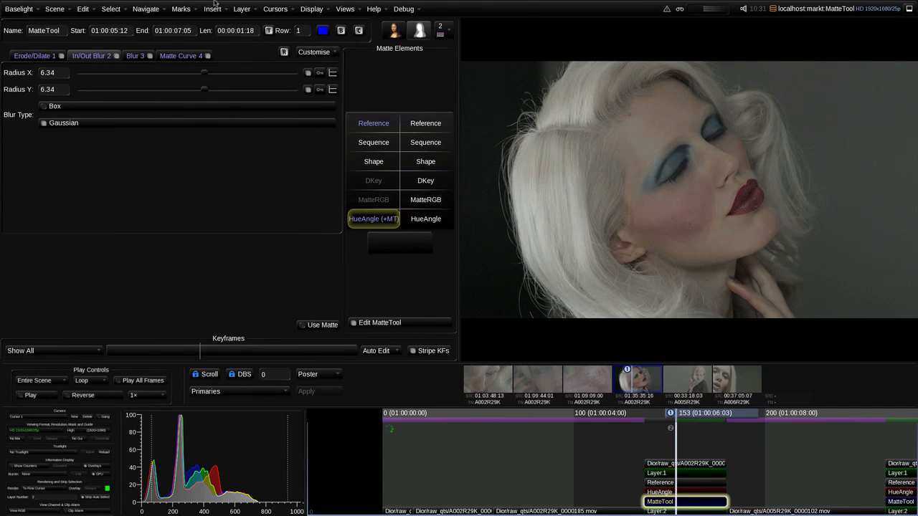
click(316, 53)
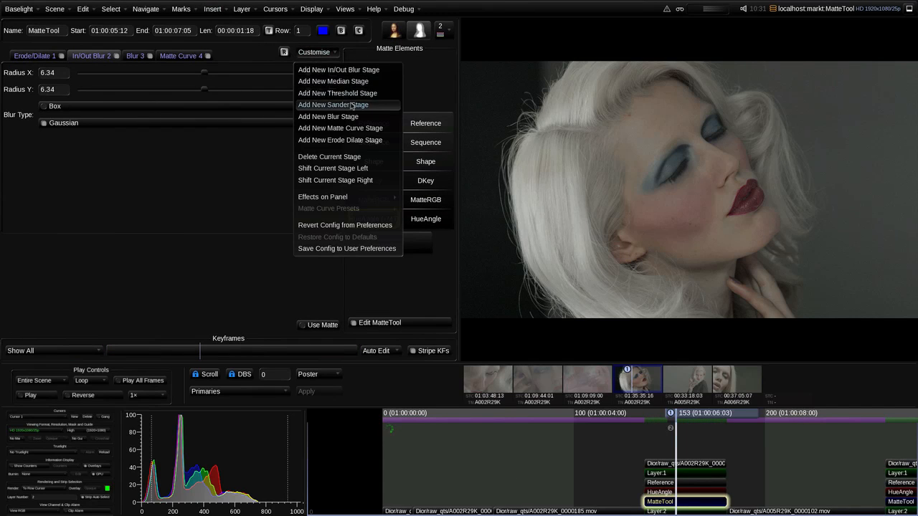
click(336, 104)
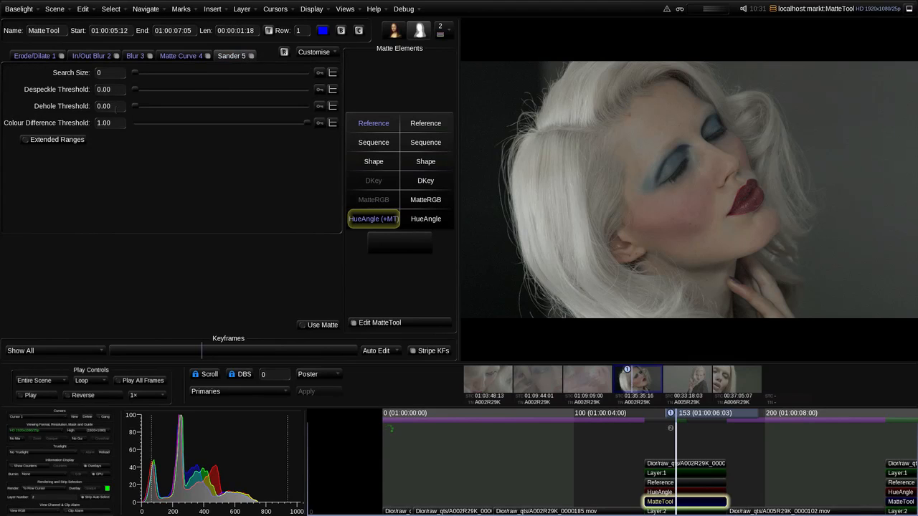
Shift the Sander stage left into second position, right after Erode/Dilate
click(306, 50)
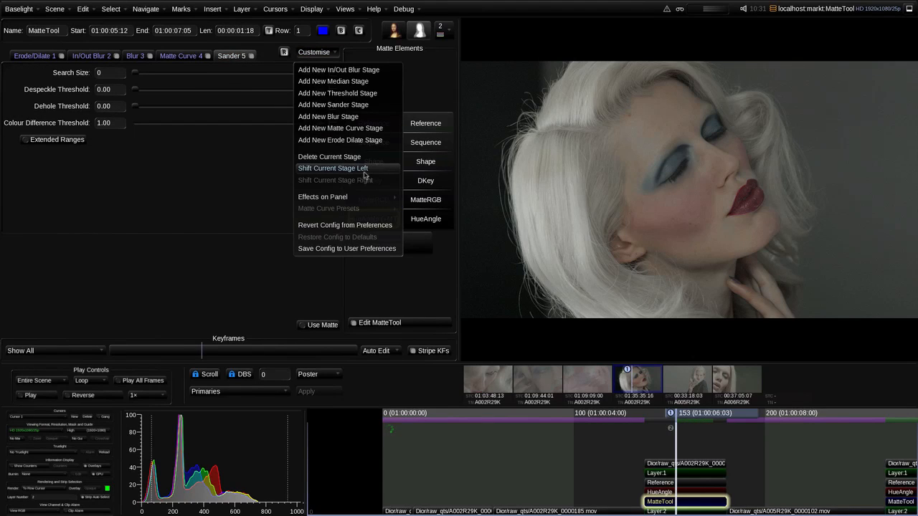
click(364, 169)
click(364, 170)
click(364, 171)
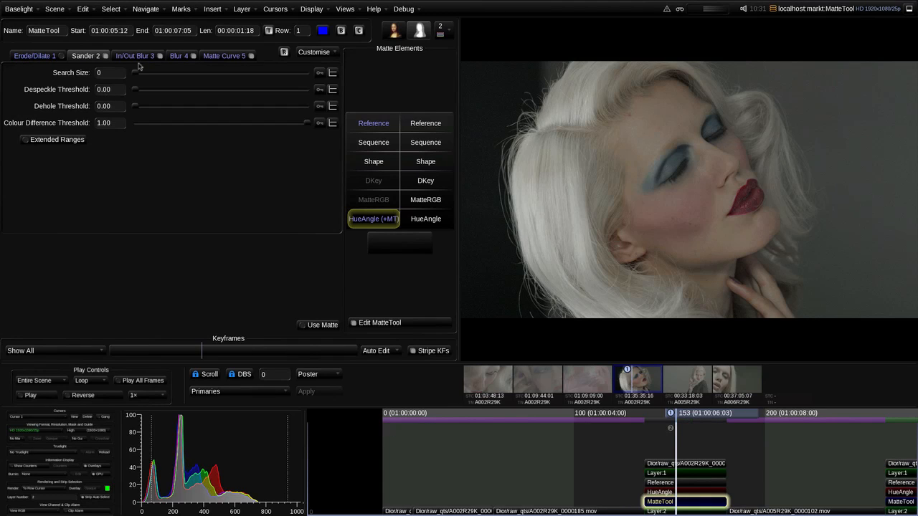
Bypass the Blur and Matte Curve stages and switch the viewer to display the layer matte
click(193, 56)
click(251, 56)
click(42, 488)
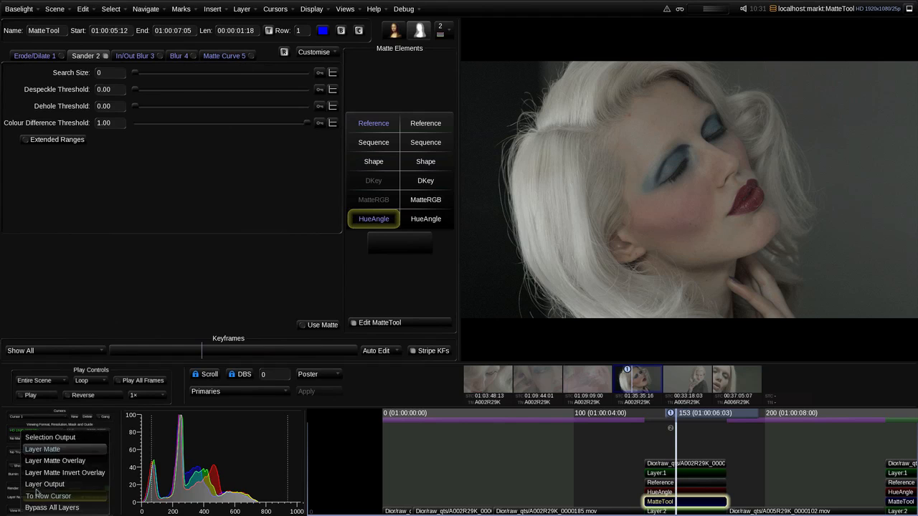
click(60, 447)
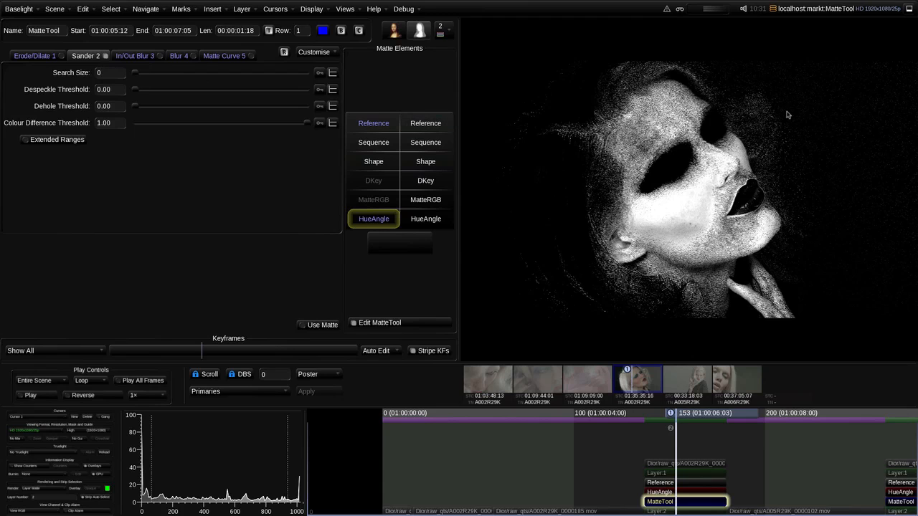
Set the Sander's Search Size to 3 and both Despeckle and Dehole thresholds to 1.00
drag(134, 74, 200, 75)
drag(136, 90, 309, 92)
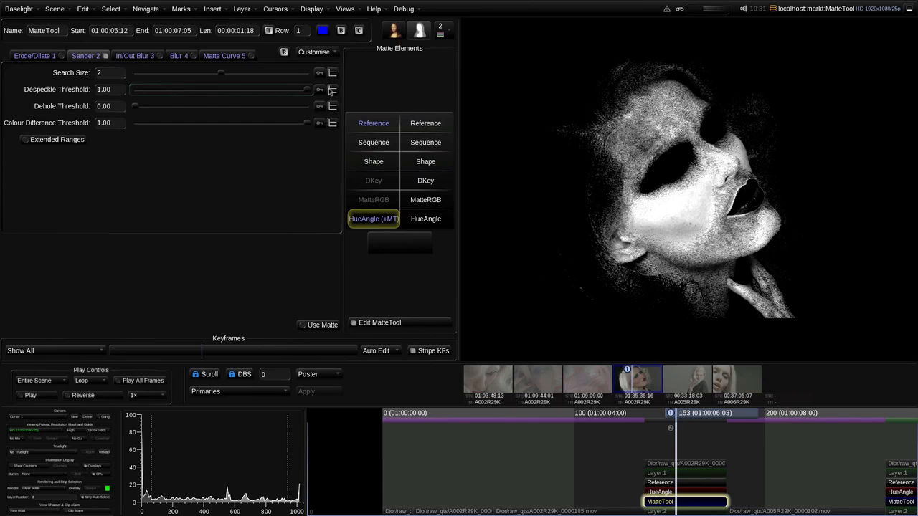
click(253, 74)
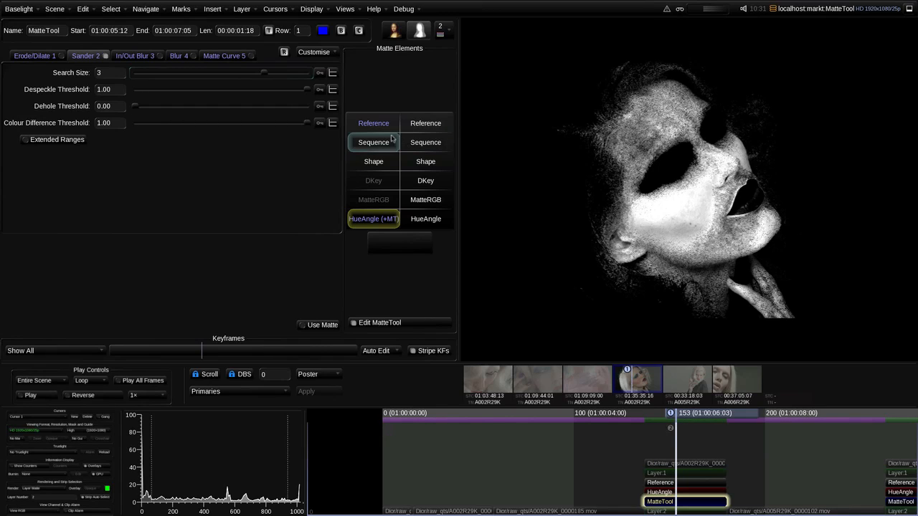
drag(136, 107, 359, 106)
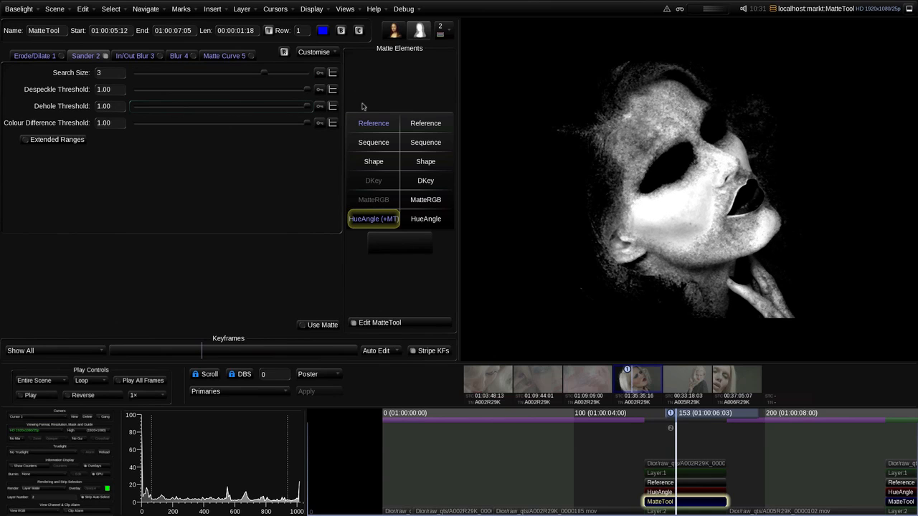
Toggle the Sander stage off and on to compare its effect on the matte
click(105, 56)
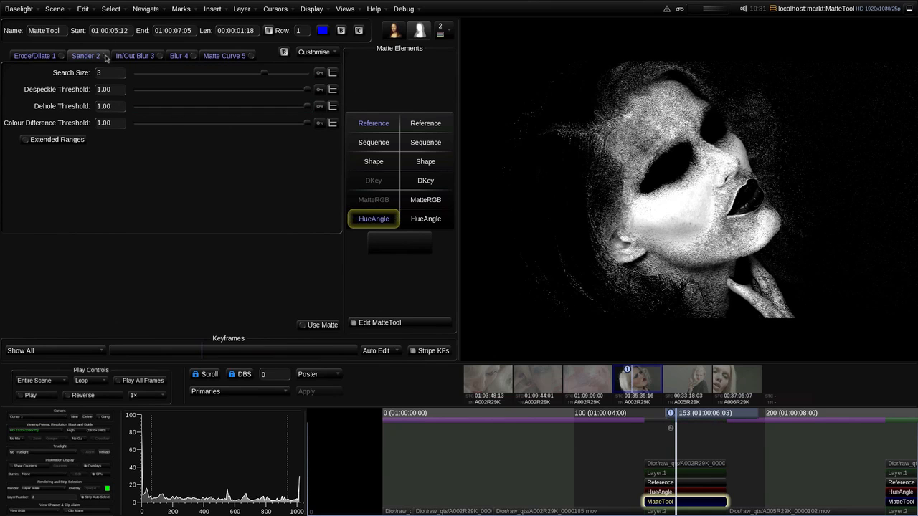
click(106, 56)
click(106, 56)
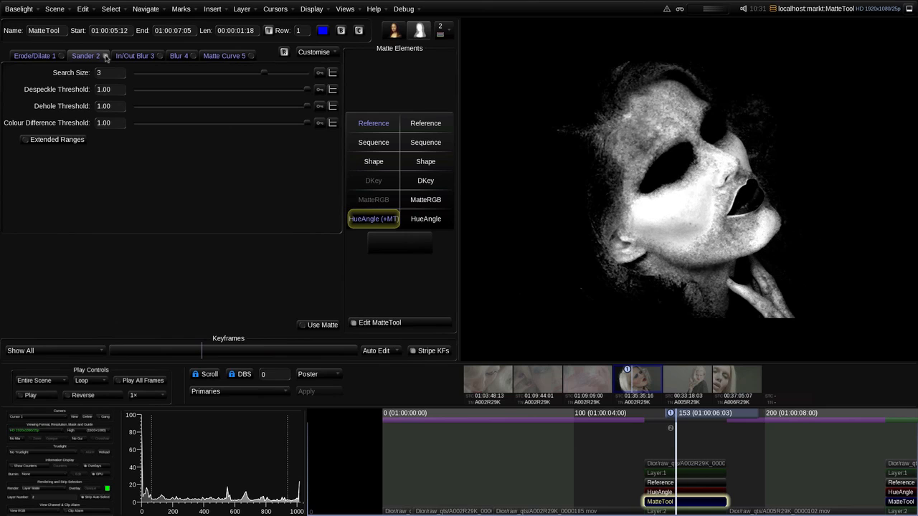
Compare the matte with the Sander toggled off and on, and trial a lower Colour Difference Threshold before returning it to 1.00
click(105, 56)
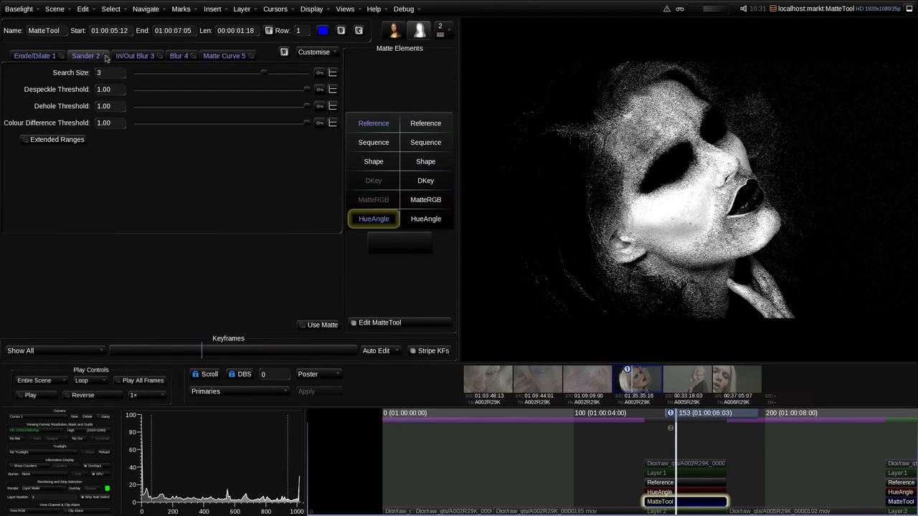
click(105, 56)
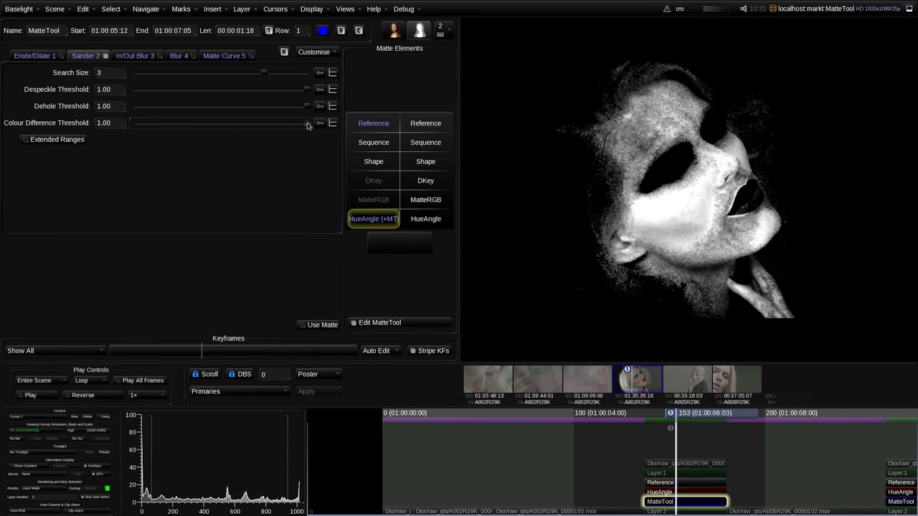
drag(307, 125, 295, 125)
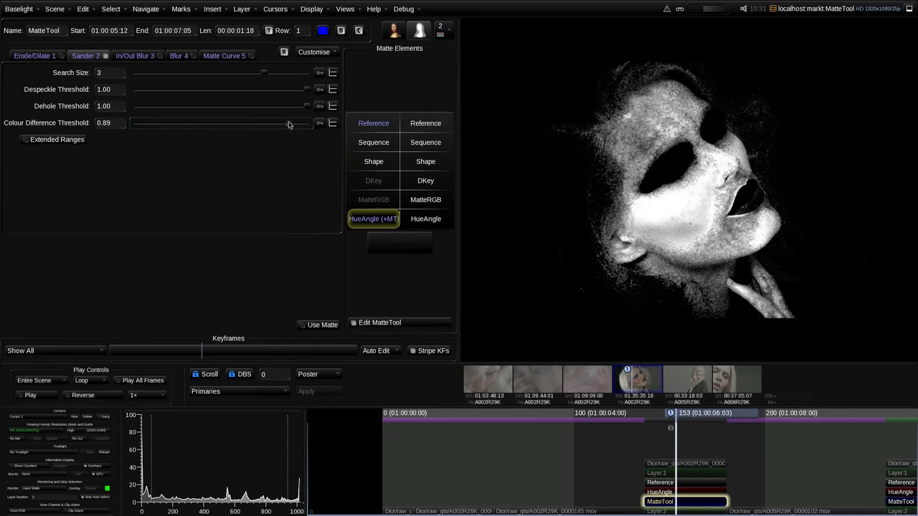
drag(289, 125, 310, 125)
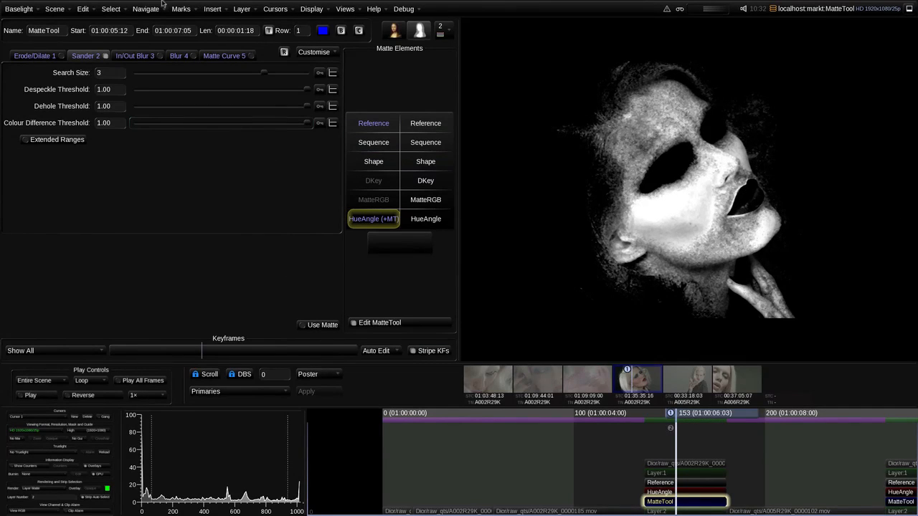
Re-enable the Blur and Matte Curve stages and lower the In/Out Blur radius X and Y to 1.23
click(179, 55)
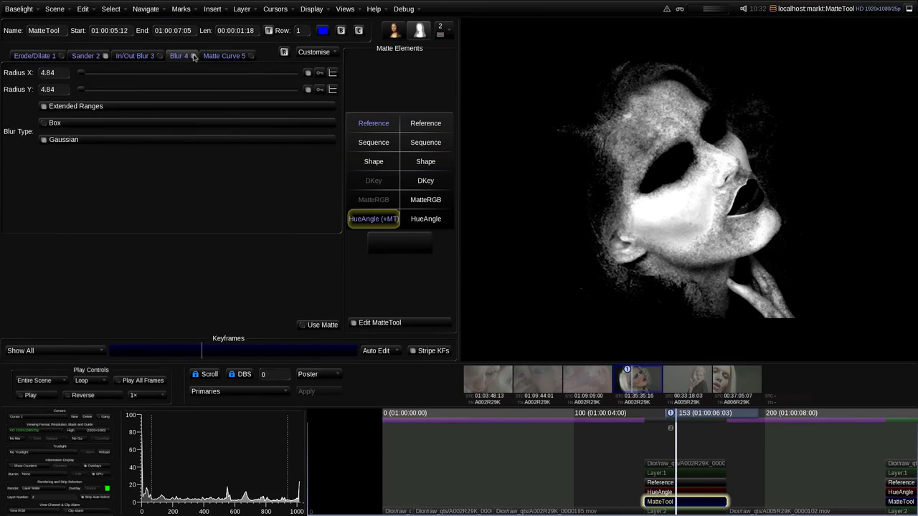
click(251, 59)
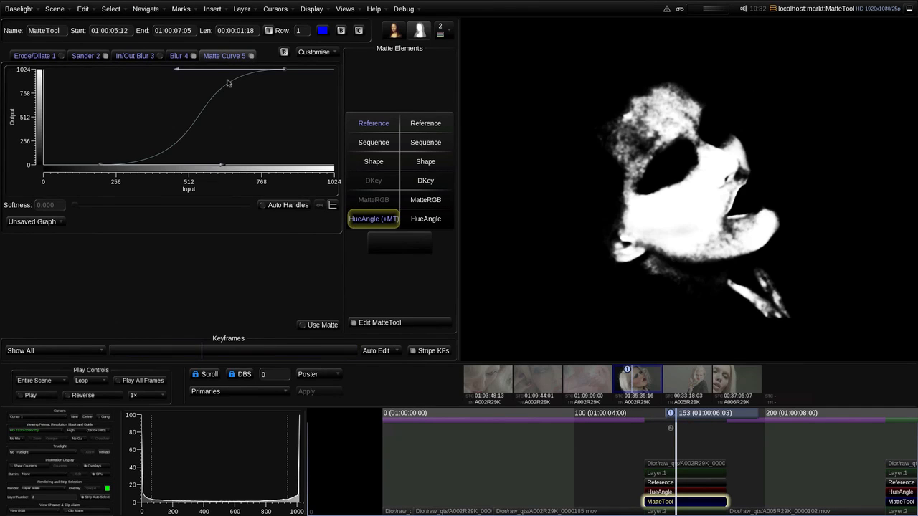
click(152, 56)
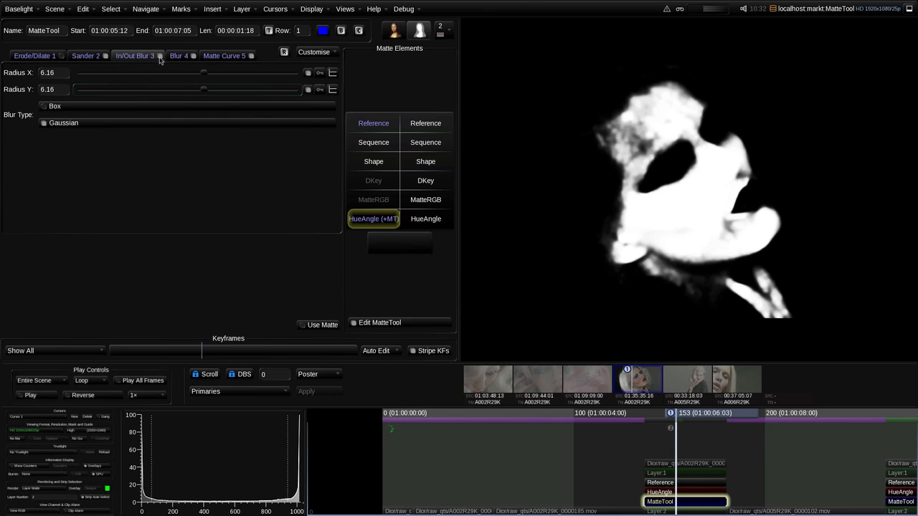
drag(205, 90, 192, 91)
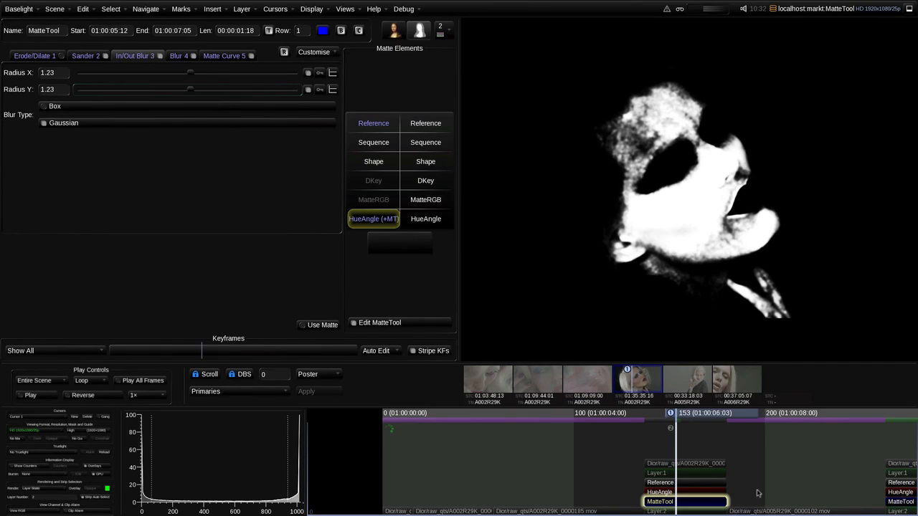
Switch the viewer output back to the row cursor image instead of the layer matte
click(43, 490)
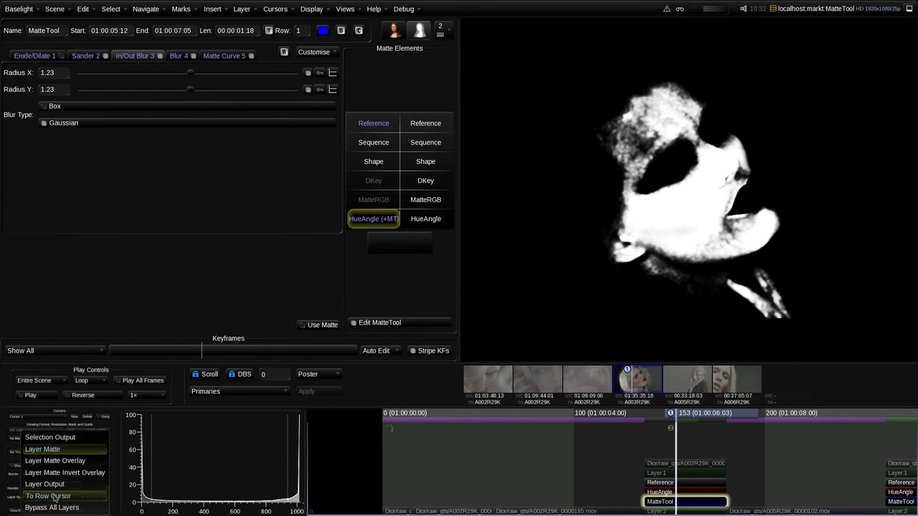
click(43, 494)
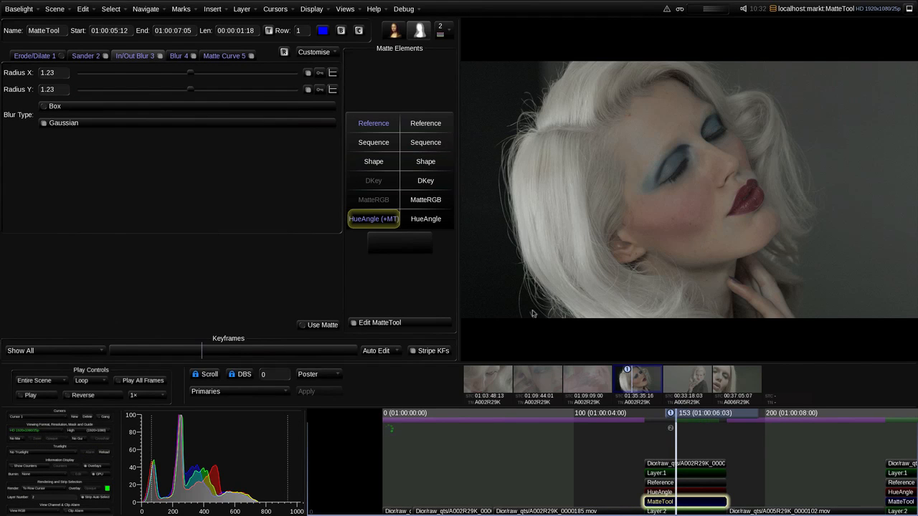
key(Down)
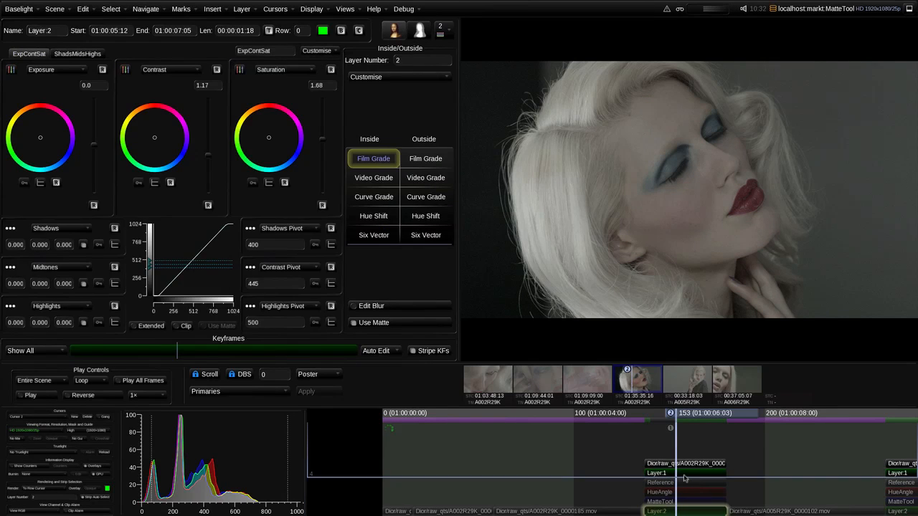
key(Up)
Turn on the Wipe Layout and position the wipe line diagonally across the face
click(311, 9)
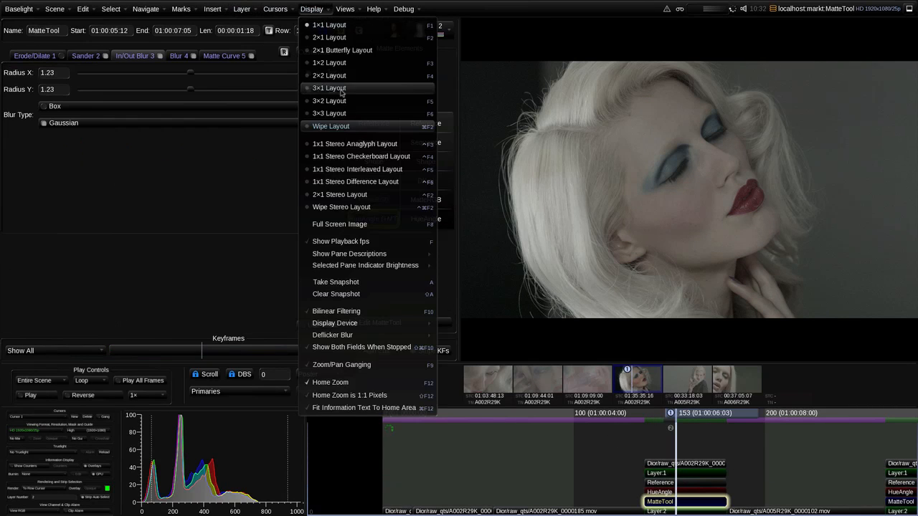
click(351, 128)
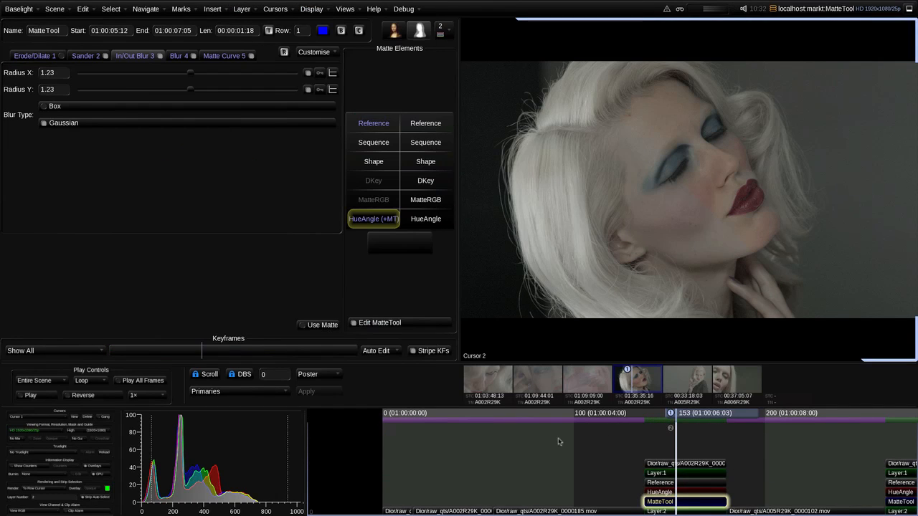
drag(723, 231, 735, 208)
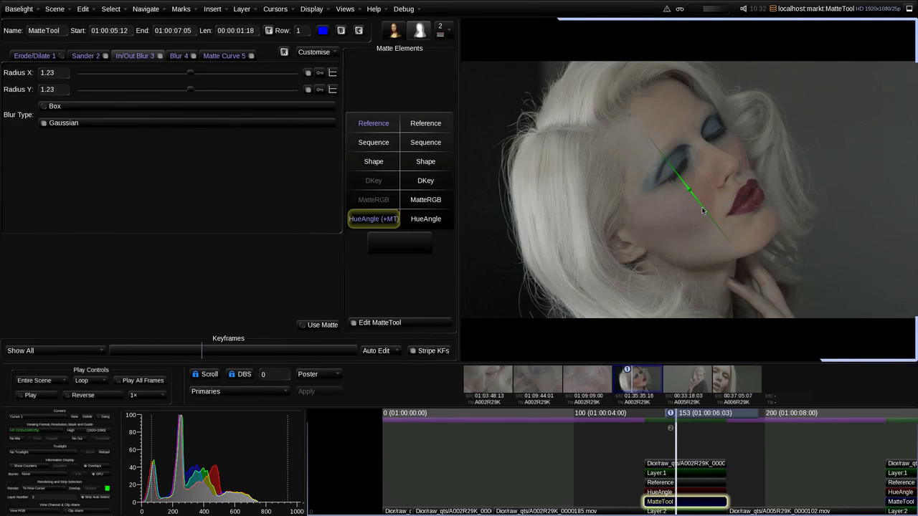